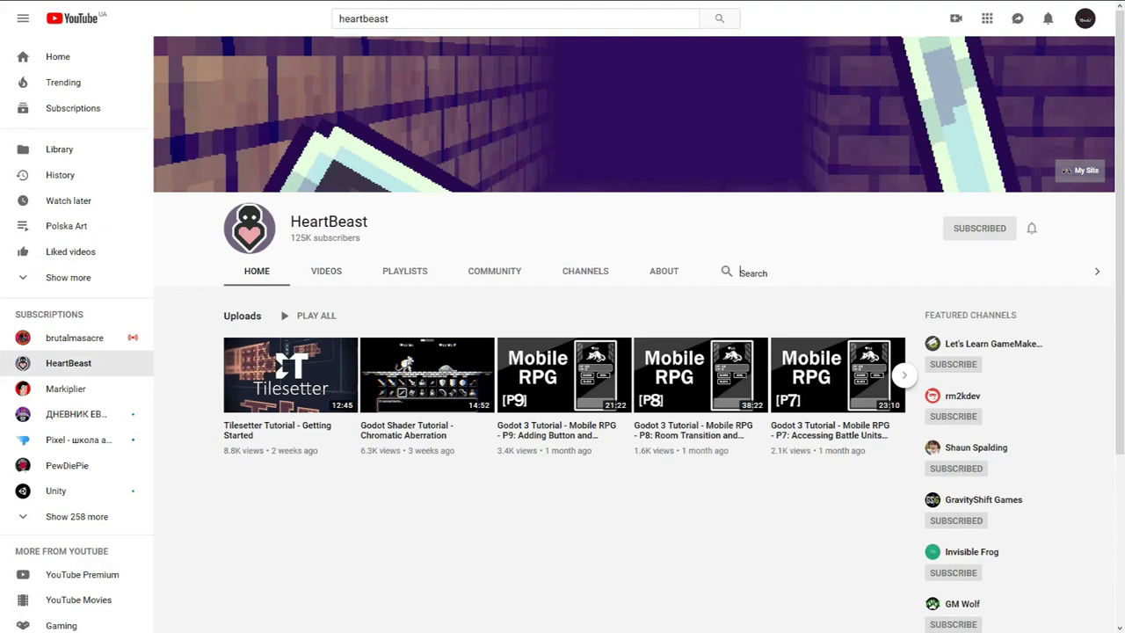
Step: Search the channel for 'griffin' and scroll through the matching videos
key("Return")
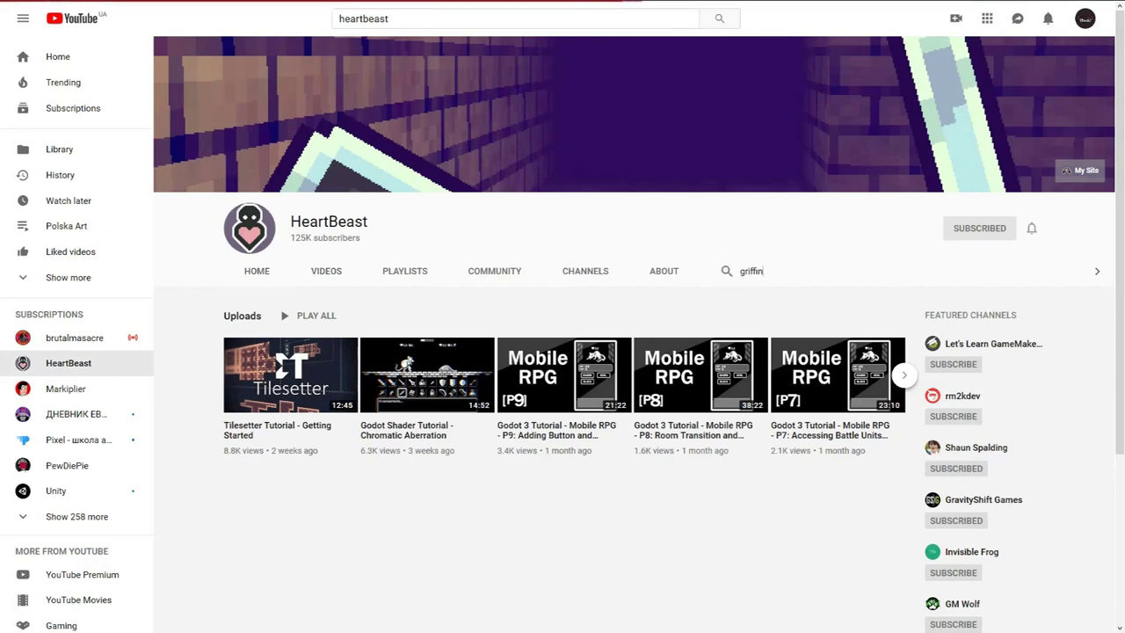
scroll(633, 351, "down", 3)
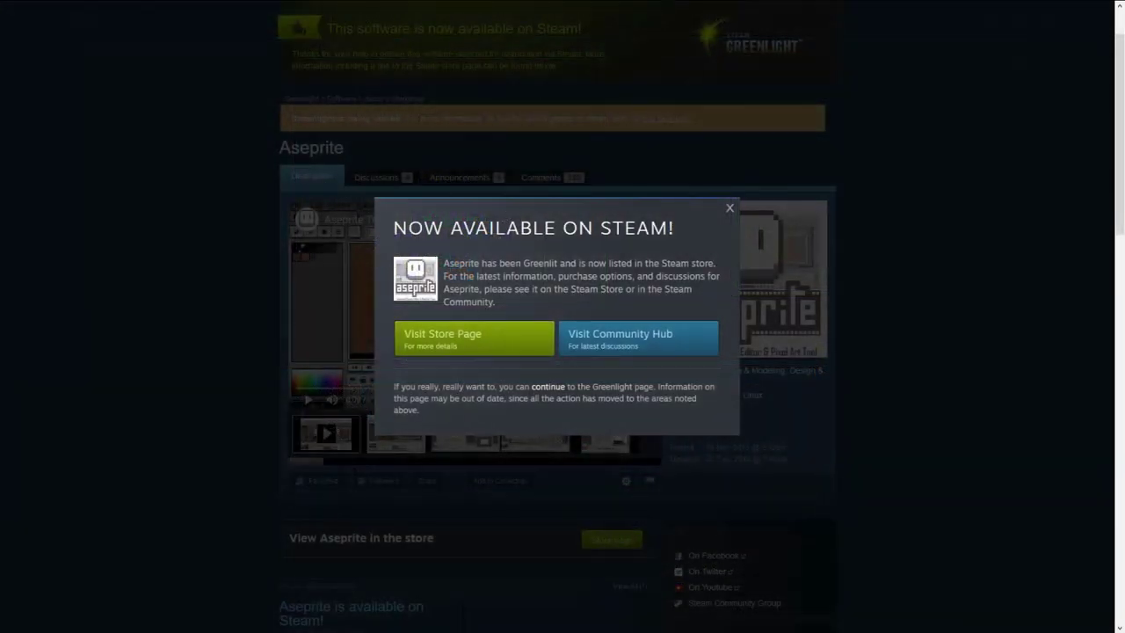
Step: Close the 'Now Available on Steam!' notice and play the Aseprite Trailer
key("Escape")
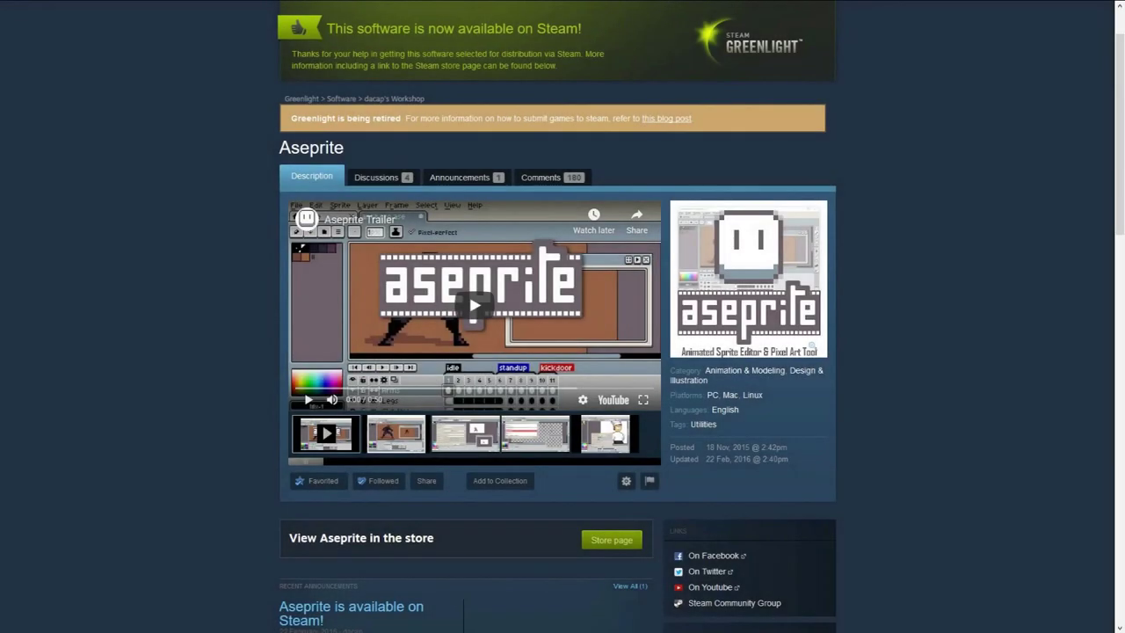
left_click(469, 292)
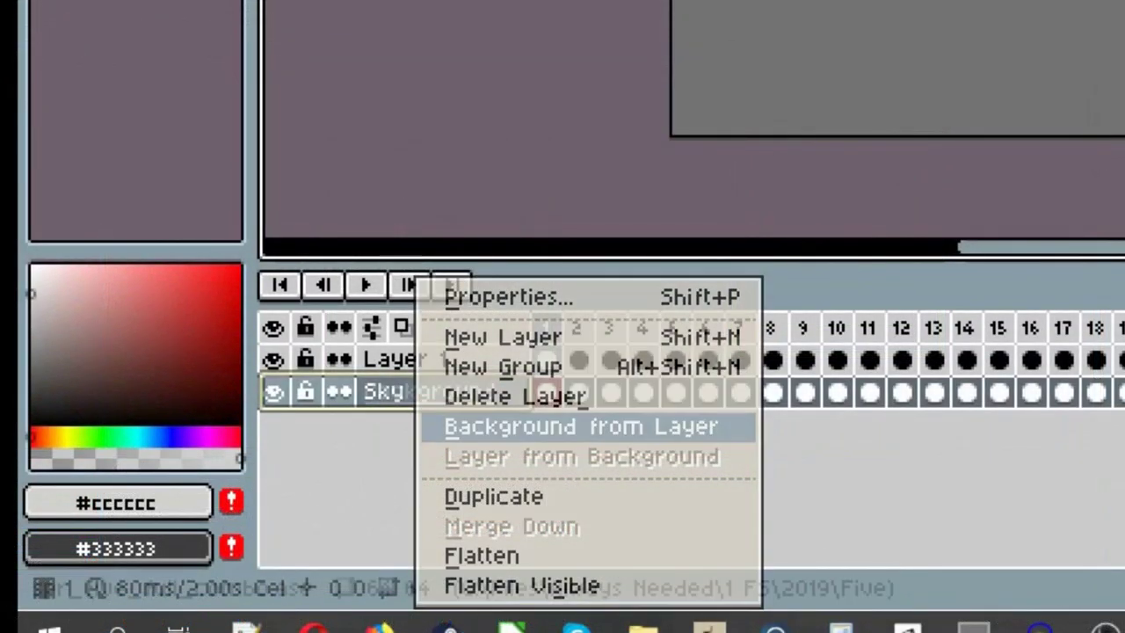
Step: Make Sky the background layer, play the animation, and set a constant 120 ms frame duration
left_click(581, 425)
key("Return")
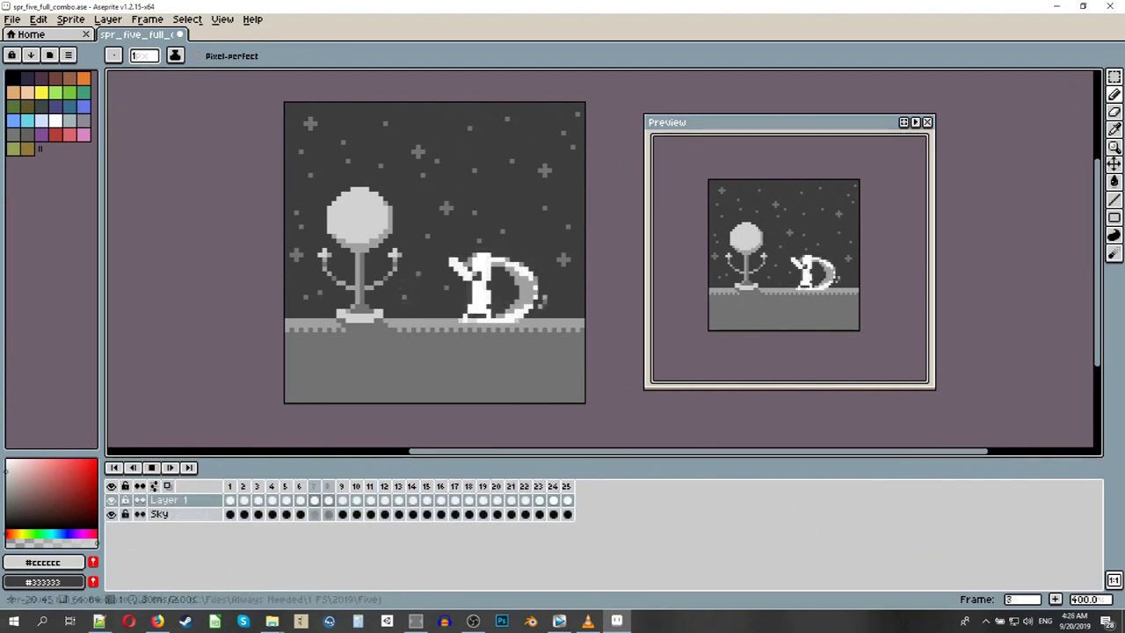
key("alt+r")
key("Down")
key("Down")
key("Down")
key("Down")
key("Down")
key("Down")
key("Down")
key("Down")
key("Down")
key("Down")
key("Down")
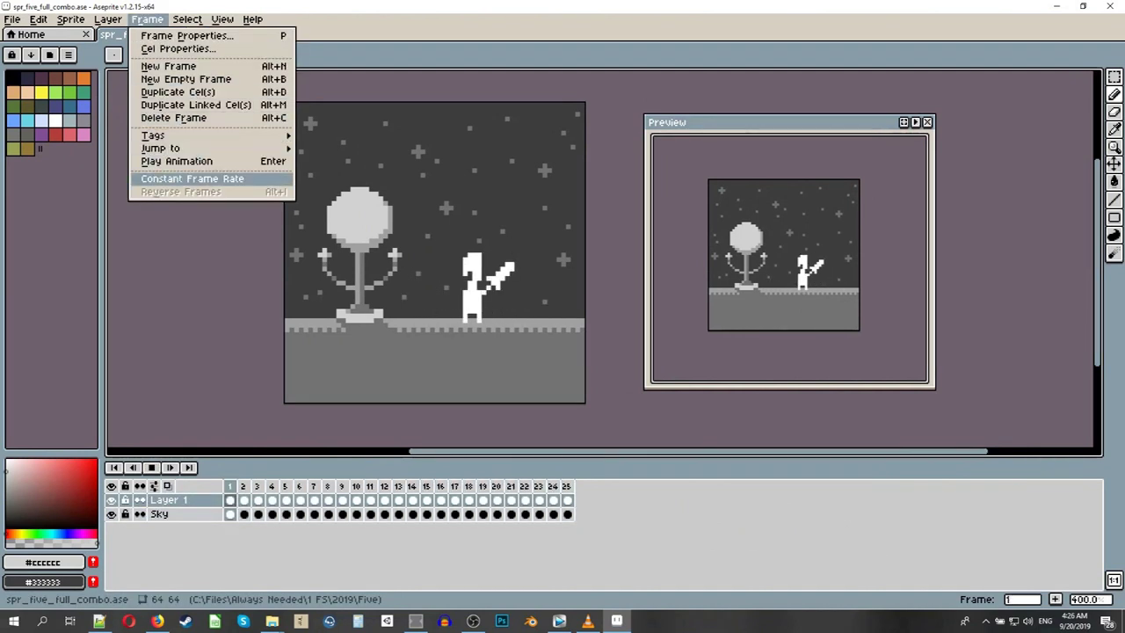
key("Return")
type("120")
key("Return")
key("Return")
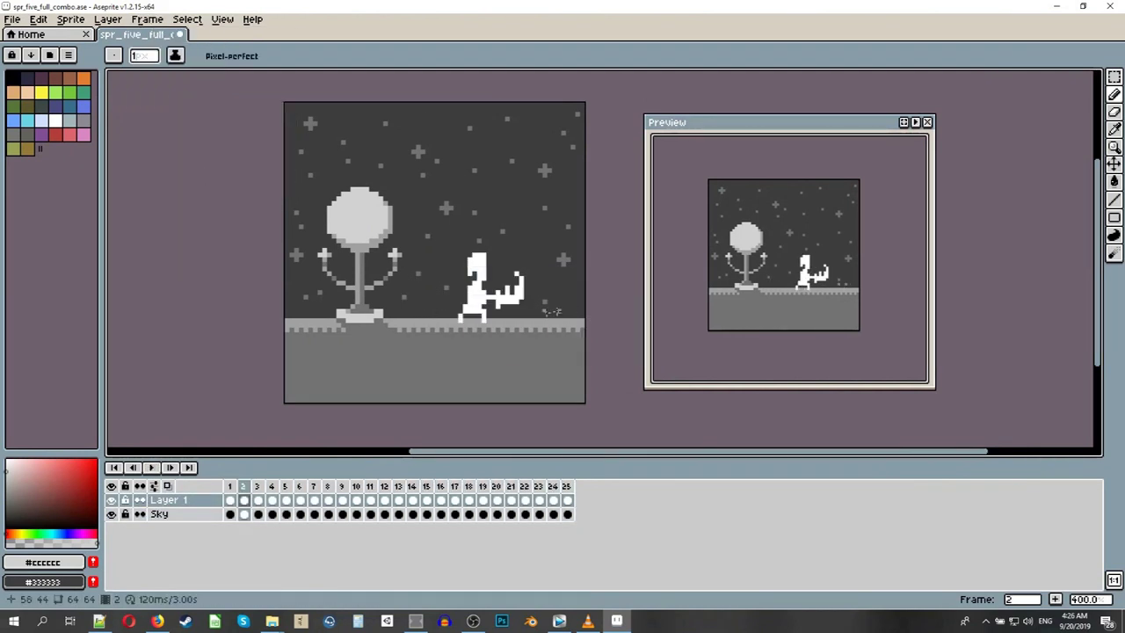
Step: Play the preview, trying x0.5 speed before settling on Speed x1.5
left_click(915, 122)
right_click(915, 123)
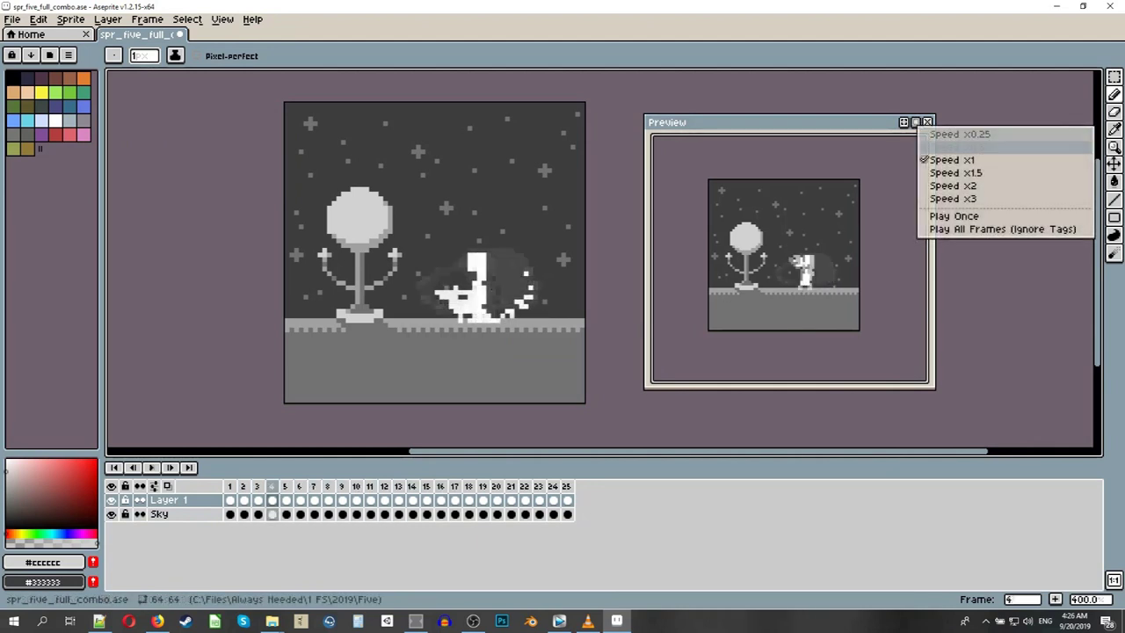
left_click(968, 147)
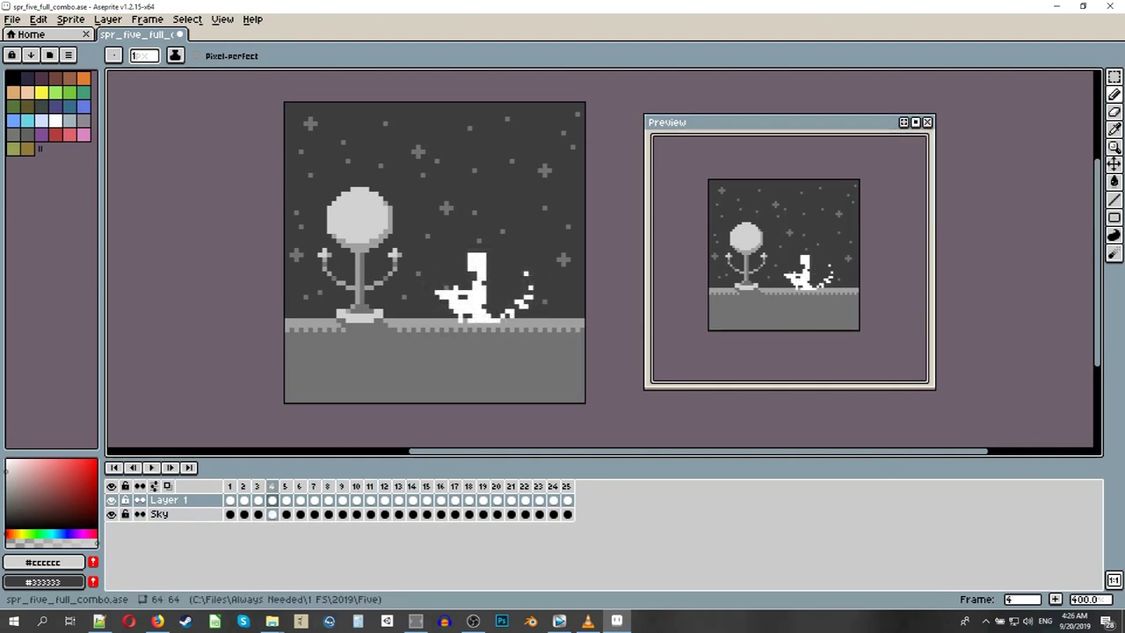
right_click(915, 122)
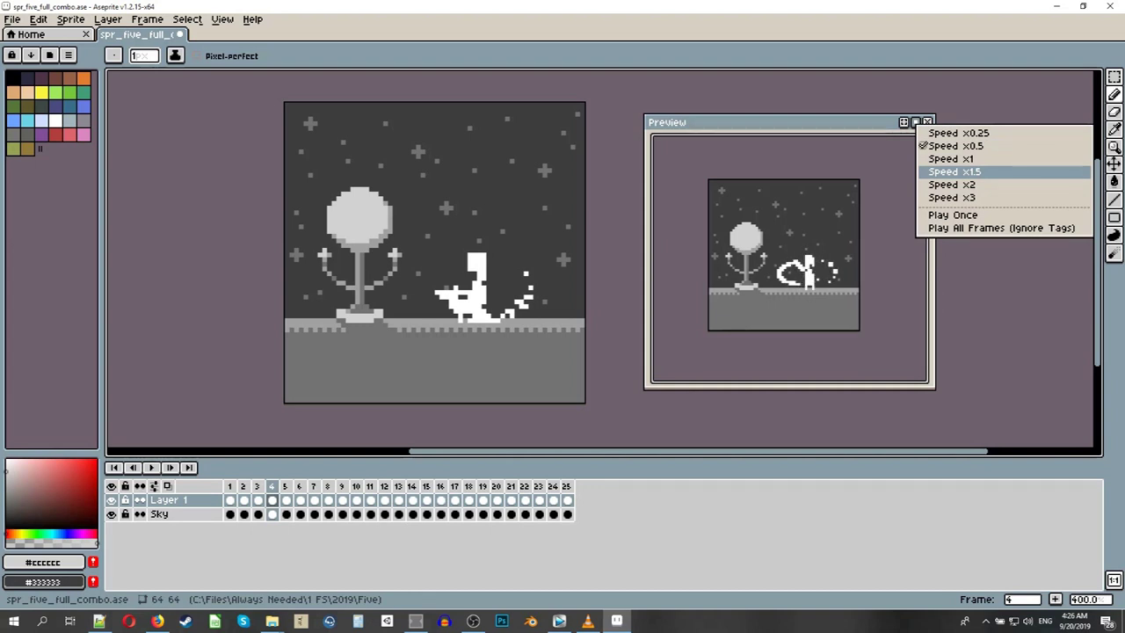
left_click(953, 173)
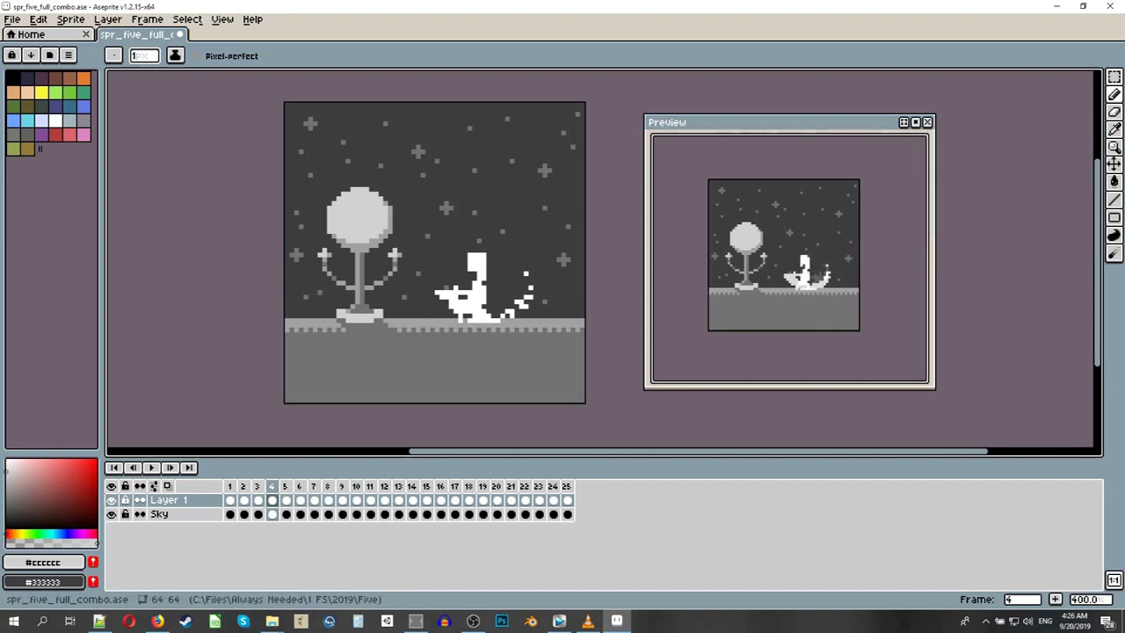
right_click(915, 123)
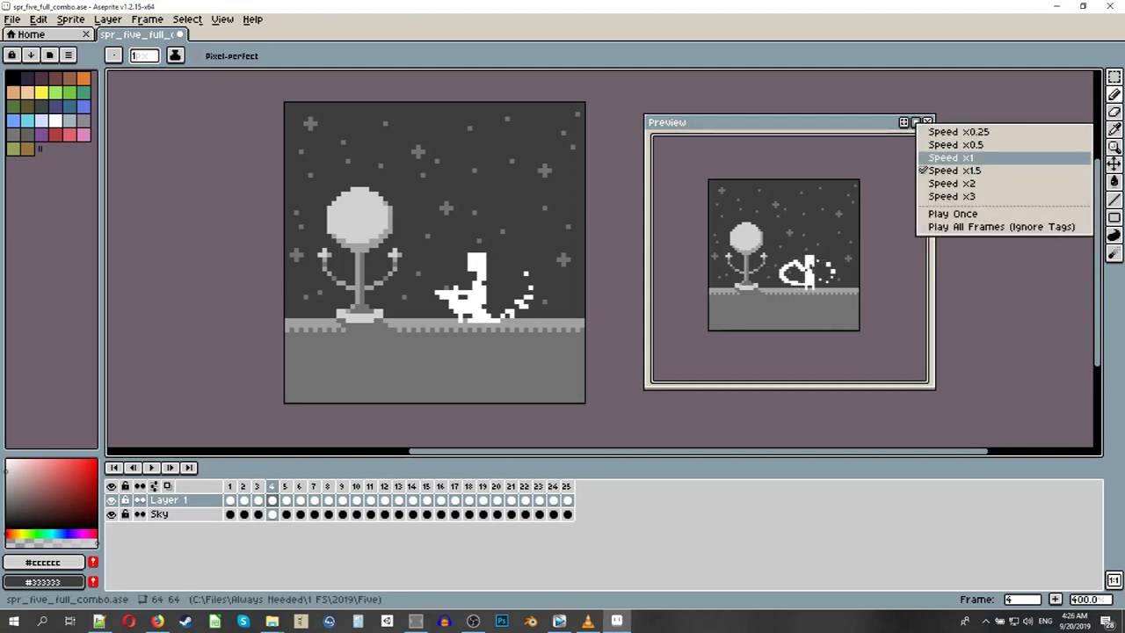
left_click(951, 158)
Step: Set frame 17's duration to 200 ms in Frame Properties
left_click(455, 486)
right_click(455, 486)
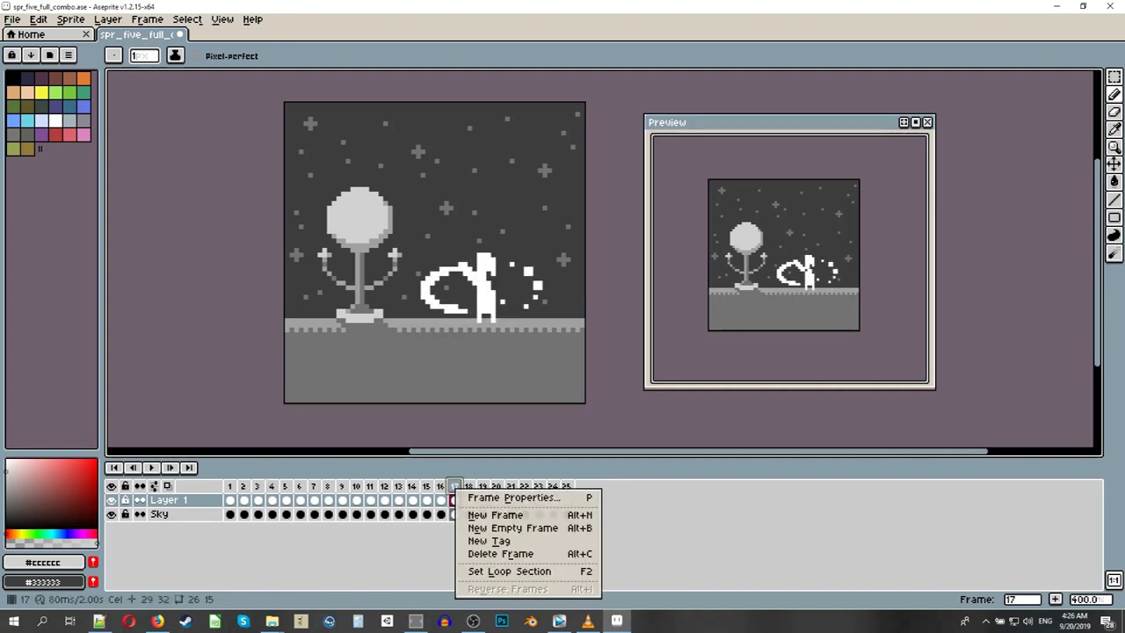
left_click(513, 497)
type("2")
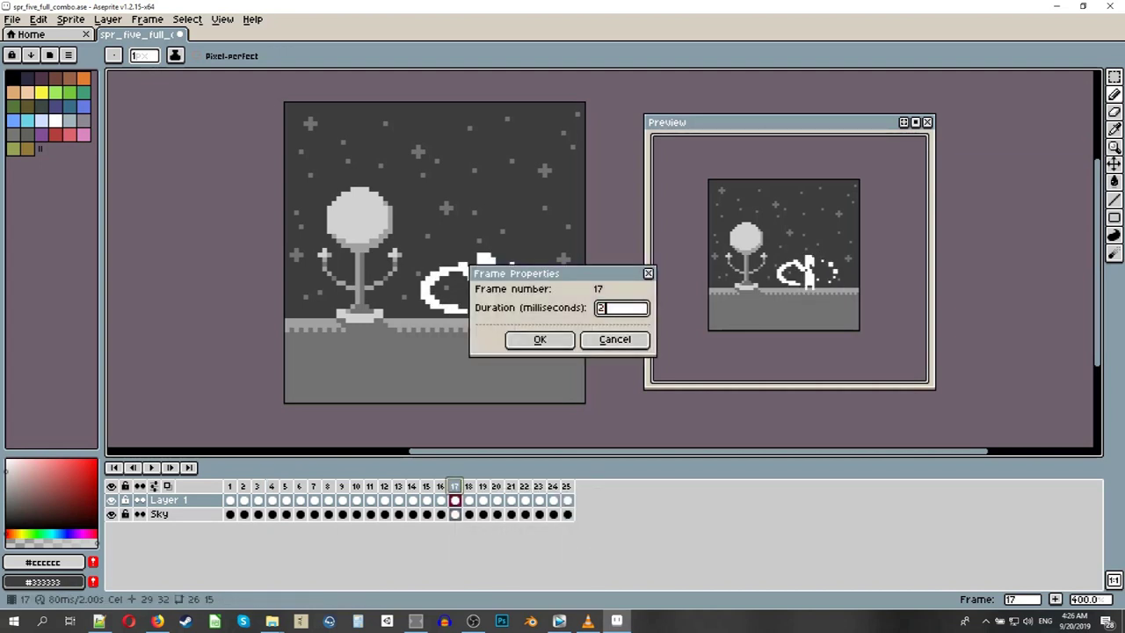
type("00")
key("Return")
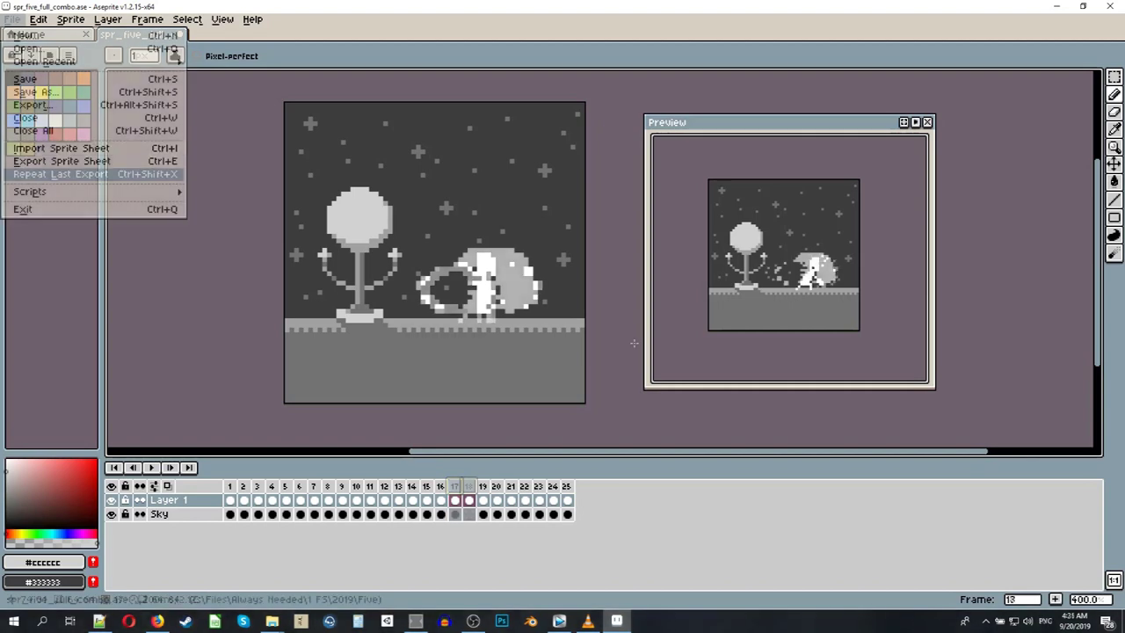
Step: Inspect the sprite sheet and animation export settings, including direction and save location
left_click(40, 143)
key("Escape")
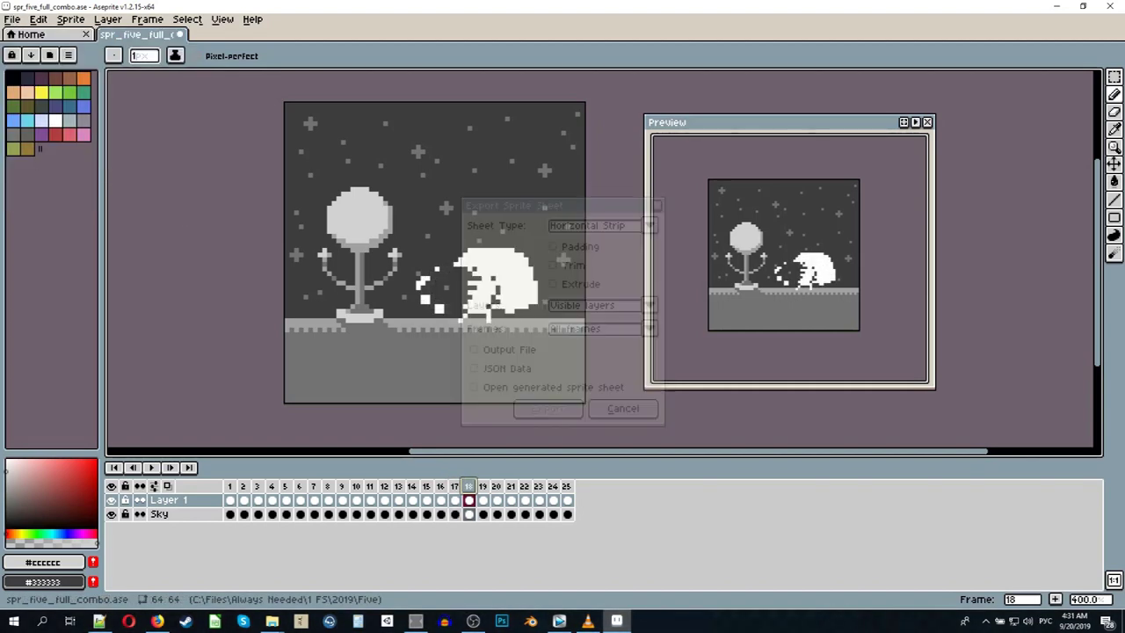
key("alt+f")
left_click(32, 104)
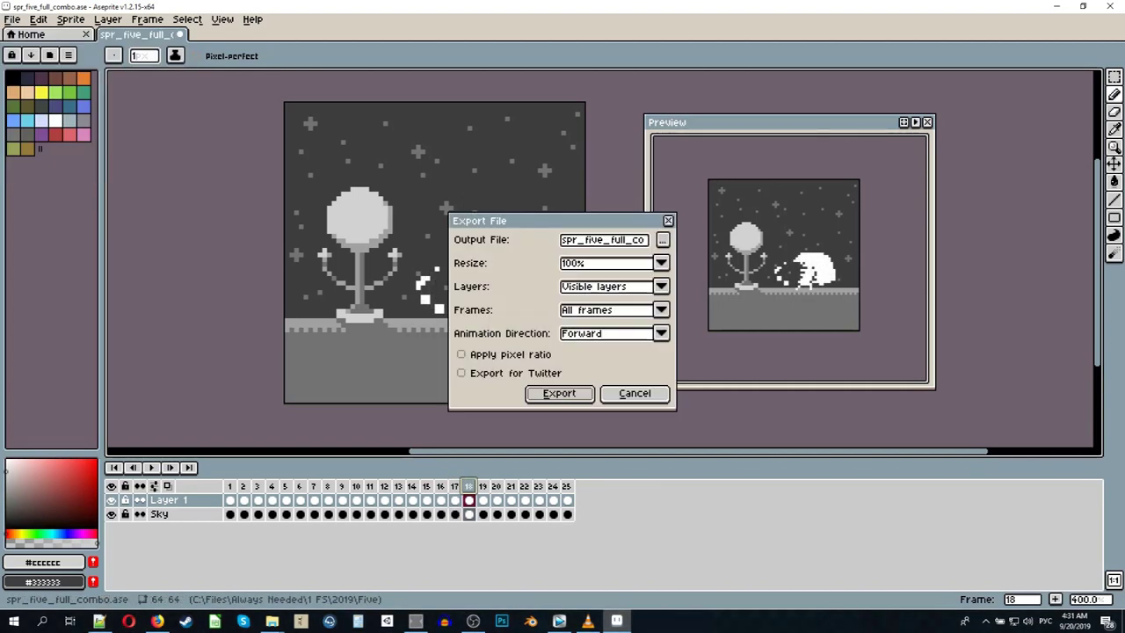
left_click(660, 334)
left_click(662, 240)
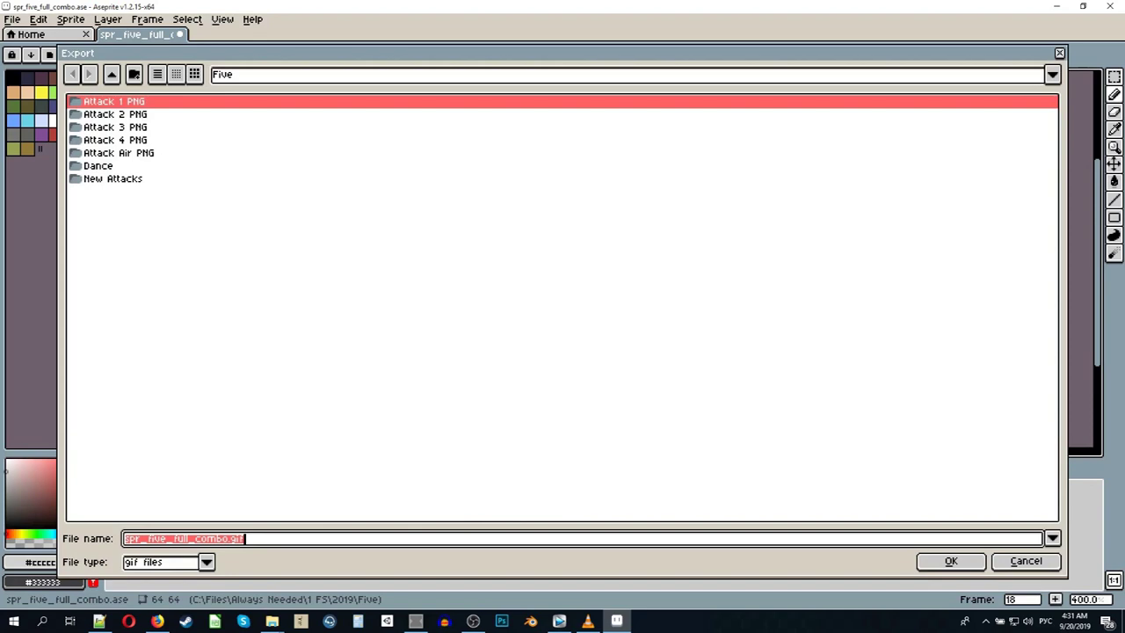
Step: Pick PNG as the export file type, then make frames 1–10 a loop section
left_click(207, 562)
left_click(145, 501)
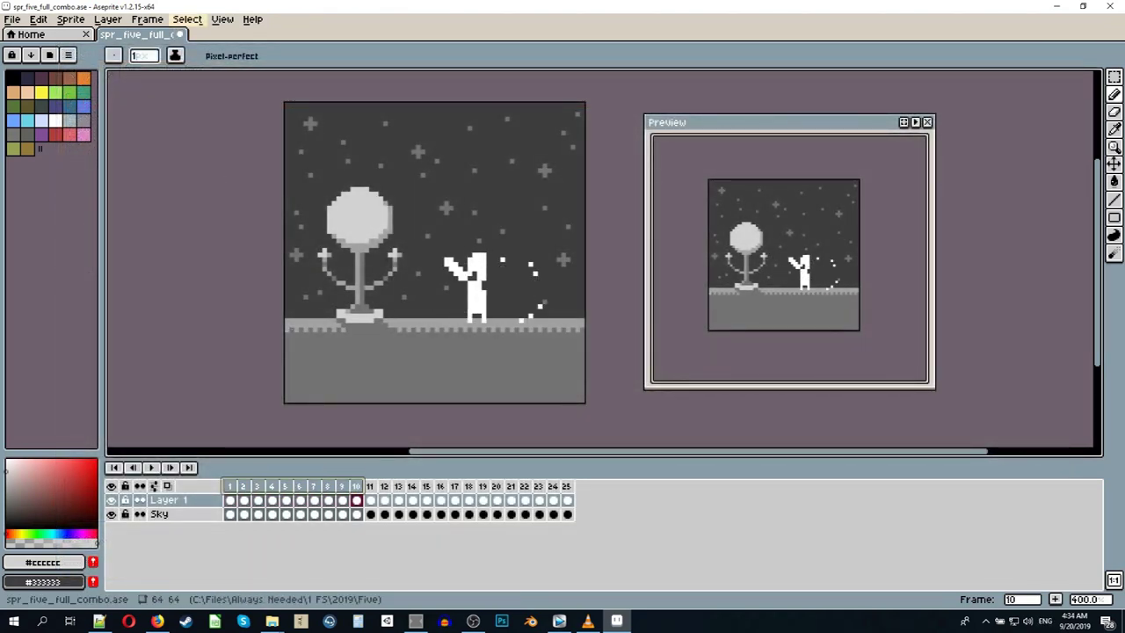
left_click(223, 18)
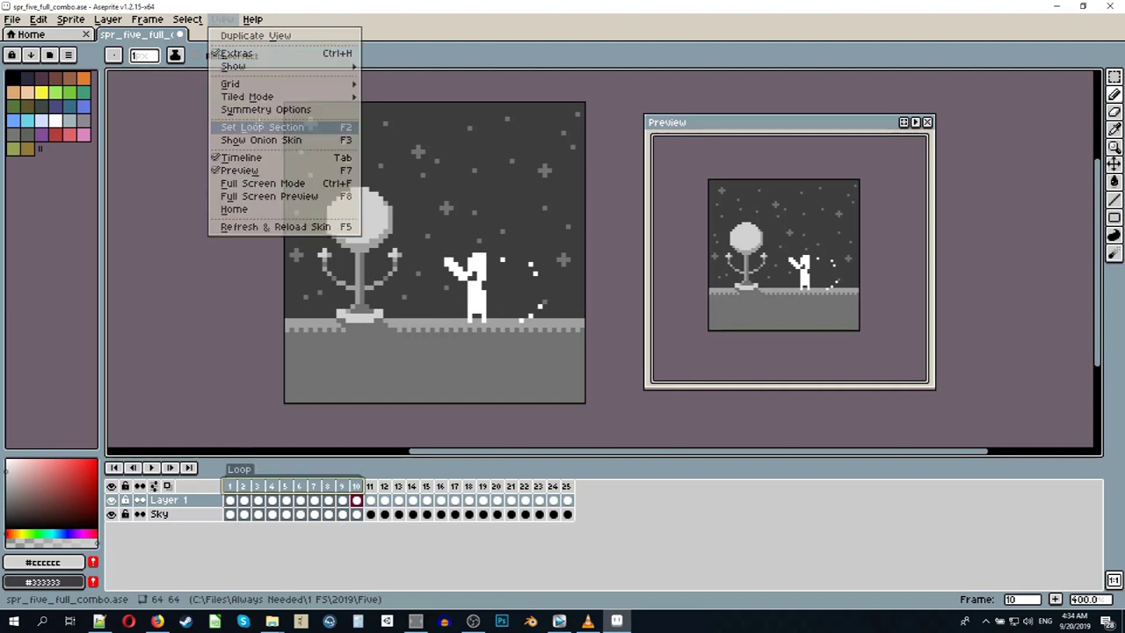
left_click(262, 127)
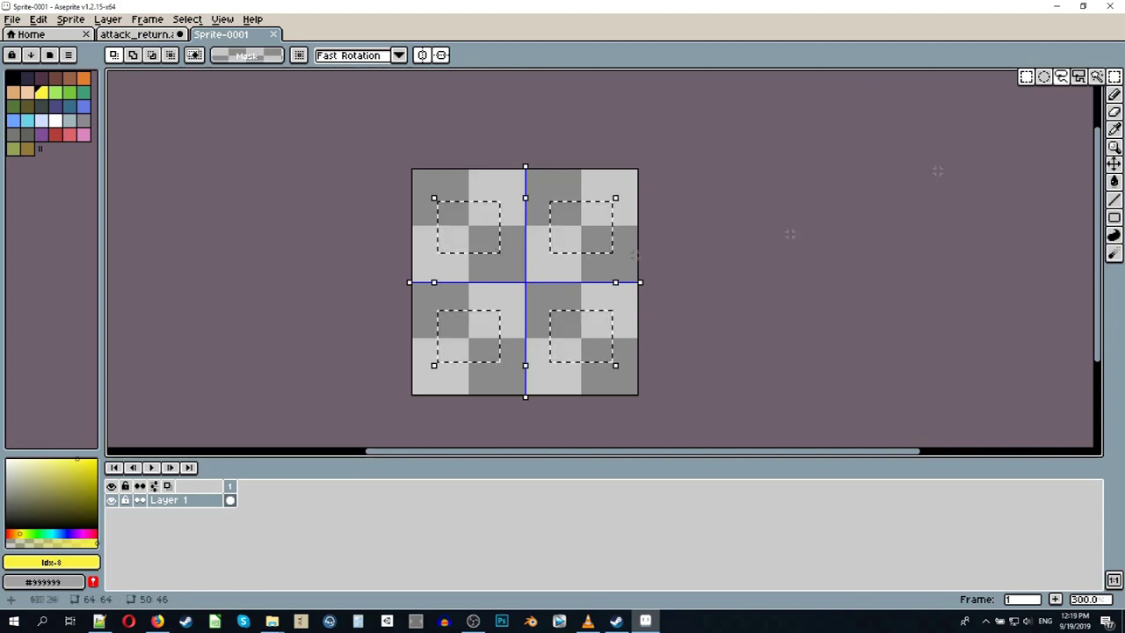
Step: Scribble yellow with the Pencil inside the four mirrored selections, then deselect
key("b")
mouse_move(440, 211)
left_mouse_down()
mouse_move(492, 225)
mouse_move(433, 233)
mouse_move(474, 239)
left_mouse_up()
key("ctrl+d")
key("m")
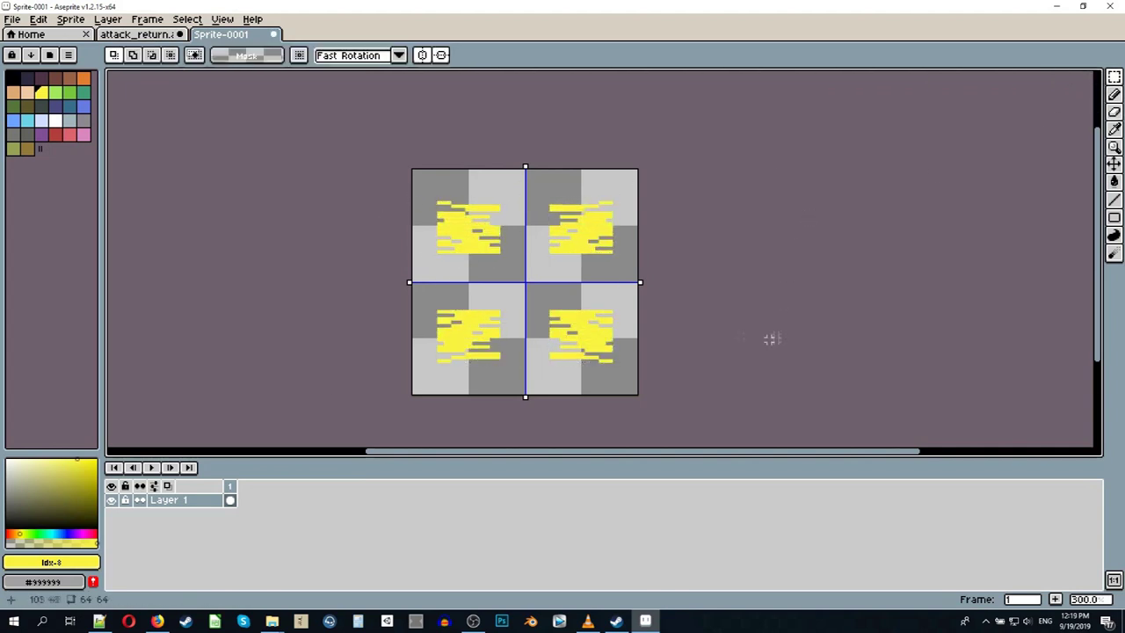
Step: Shift the strokes' hue to -80 in Hue/Saturation so they turn pink
key("ctrl+u")
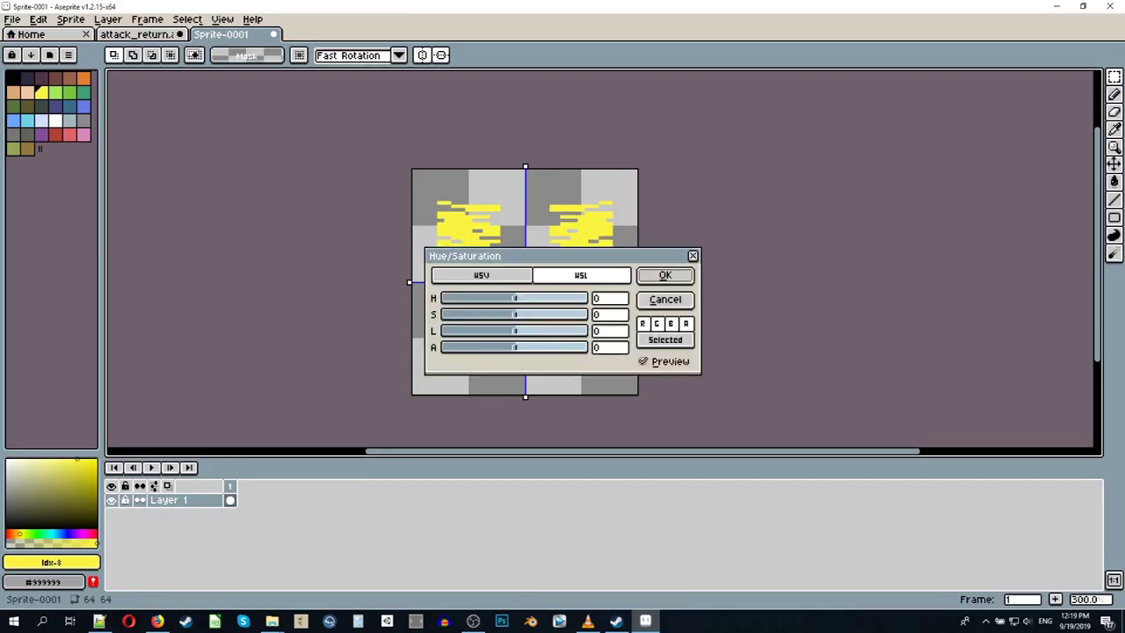
left_click_drag(492, 256, 145, 249)
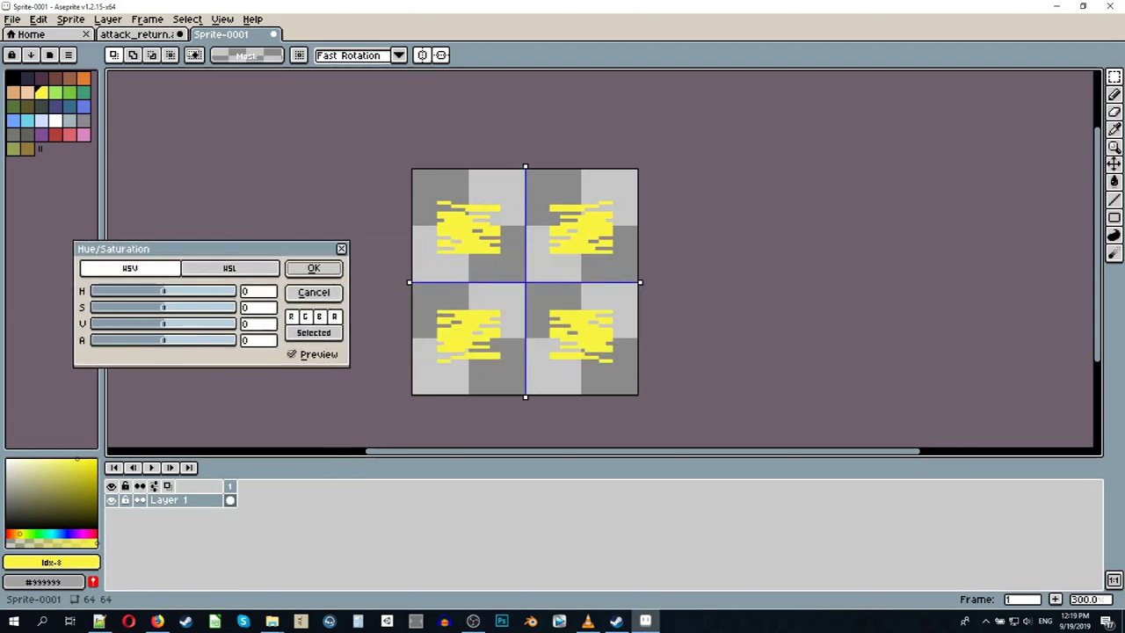
mouse_move(163, 291)
left_mouse_down()
mouse_move(115, 291)
mouse_move(231, 291)
mouse_move(130, 291)
left_mouse_up()
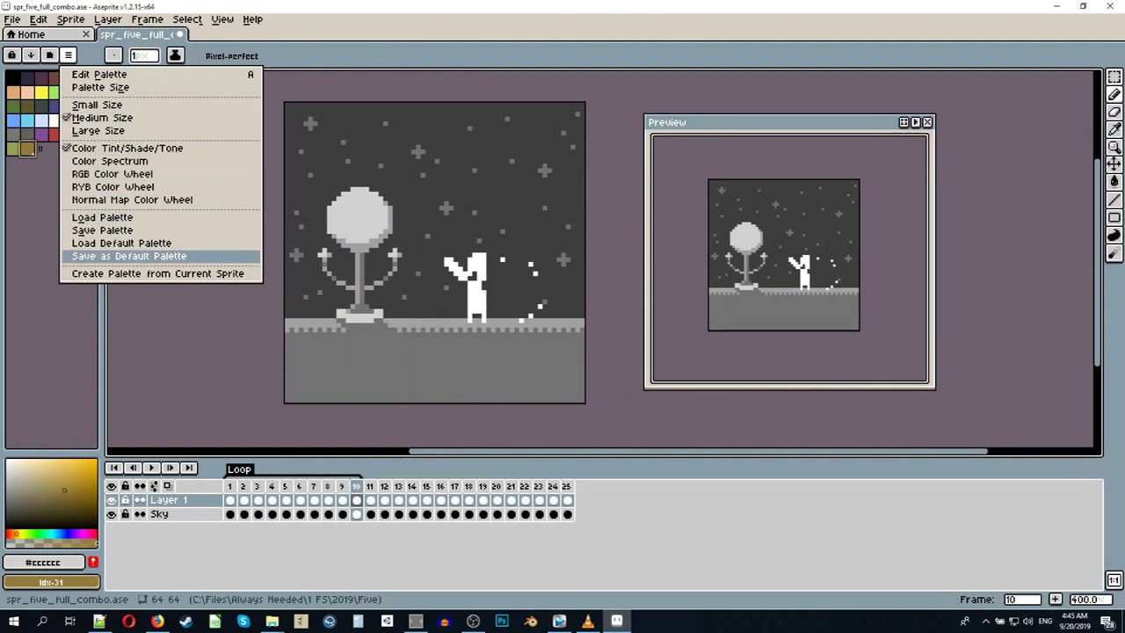
Step: Create a 256-colour palette from the sprite, then apply the A64 preset
left_click(157, 274)
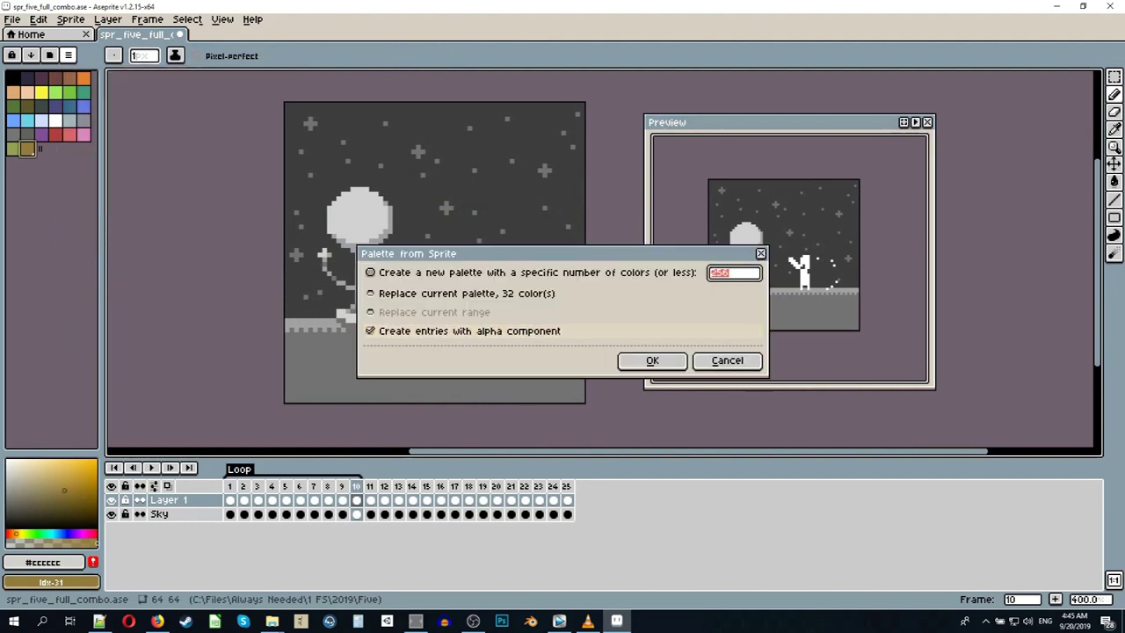
key("Return")
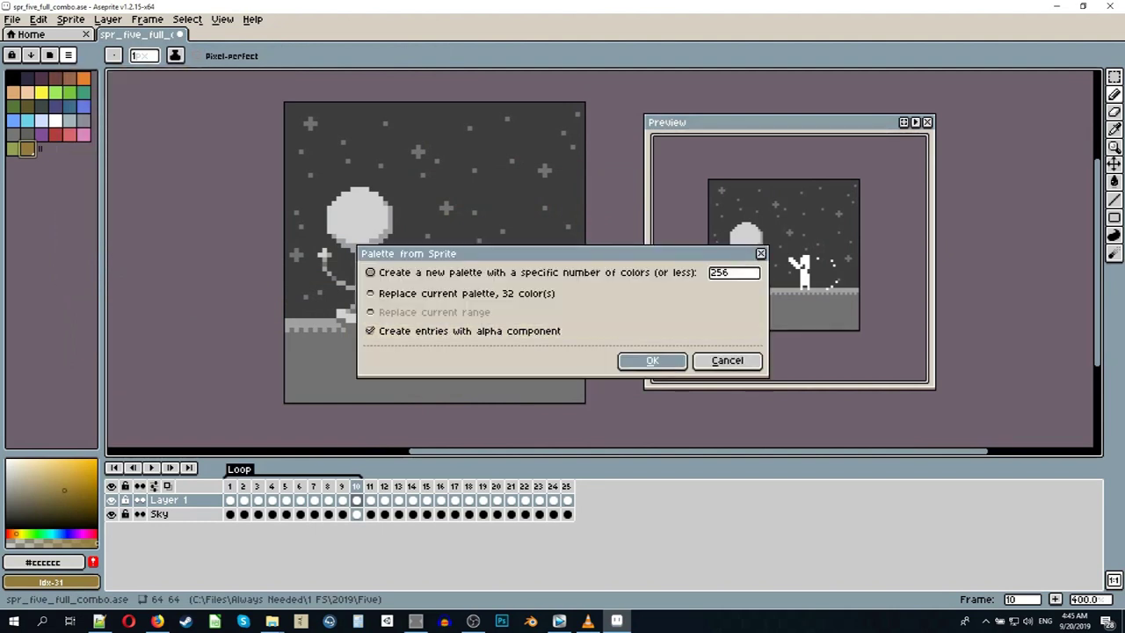
key("F4")
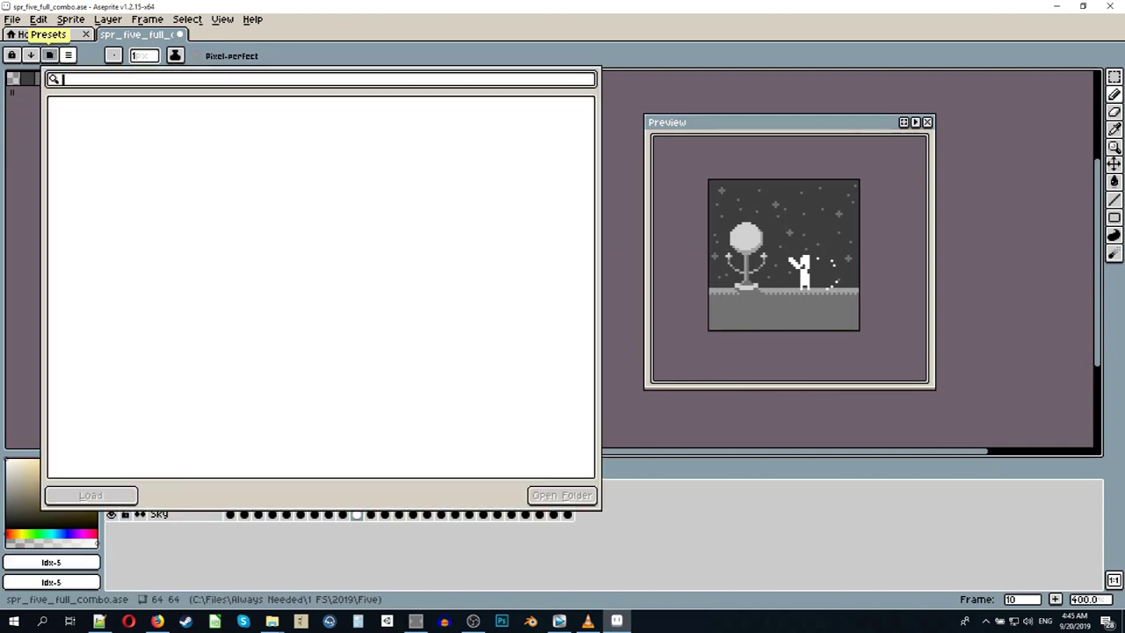
key("Down")
key("Return")
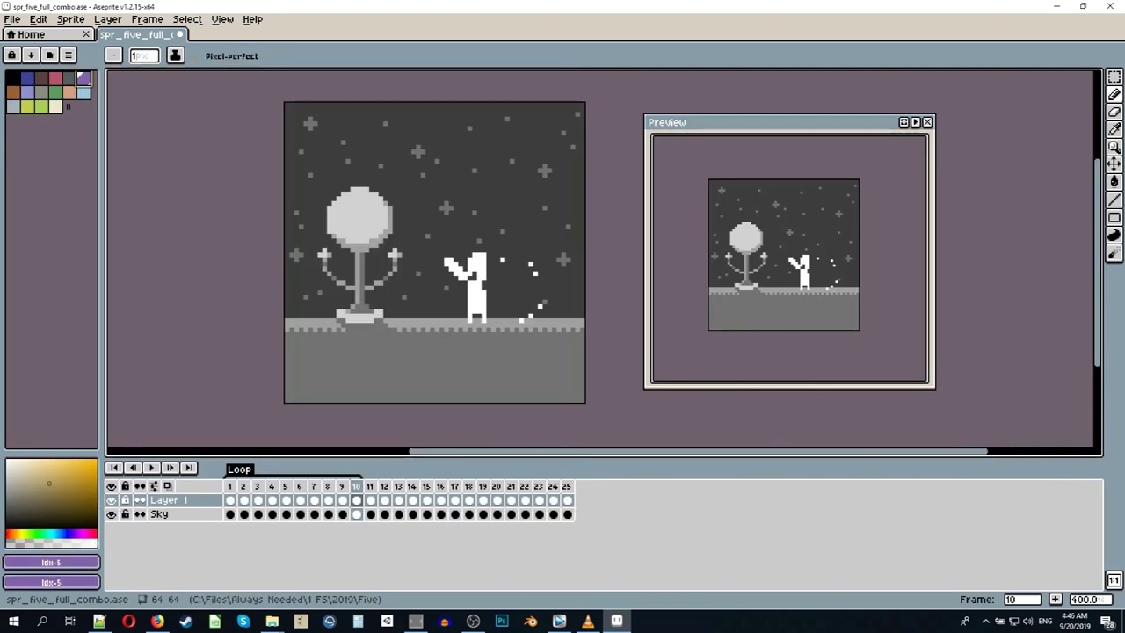
Step: Add pink and purple swatches and fill the range between them with a gradient
left_click(68, 54)
left_click(88, 218)
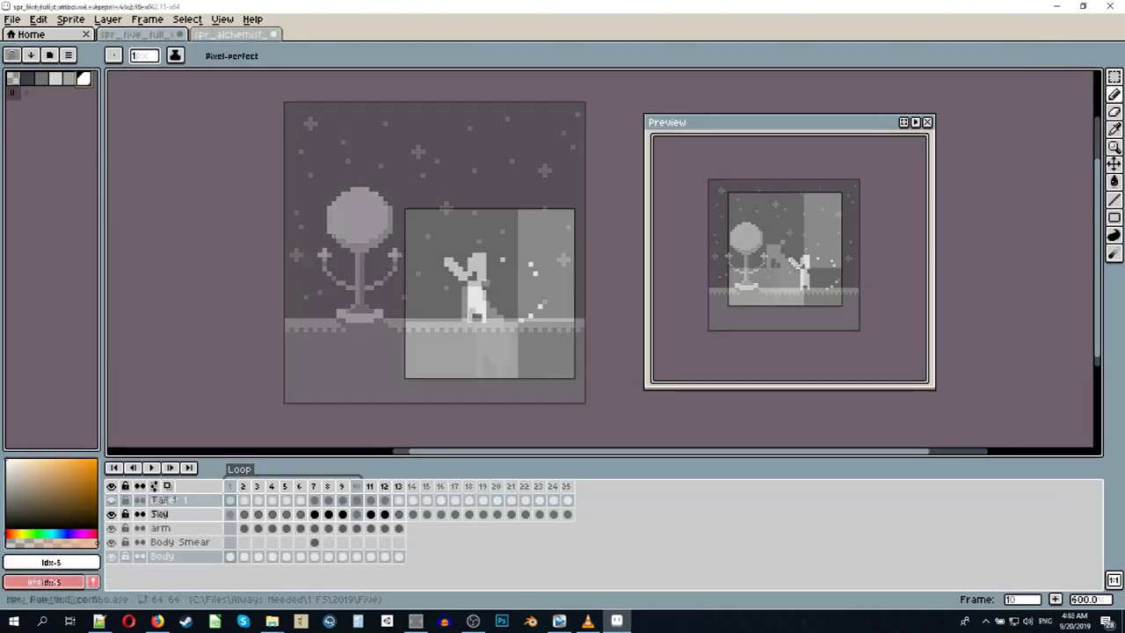
left_click(45, 479)
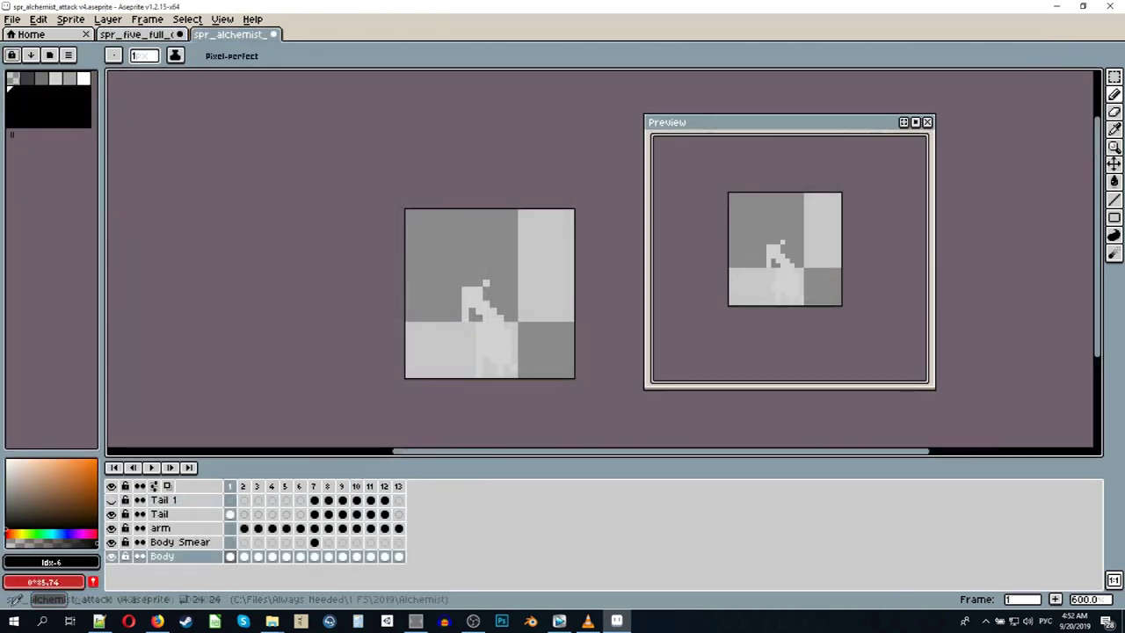
left_click(82, 119)
left_click(13, 91, "shift")
left_click(30, 55)
left_click(52, 85)
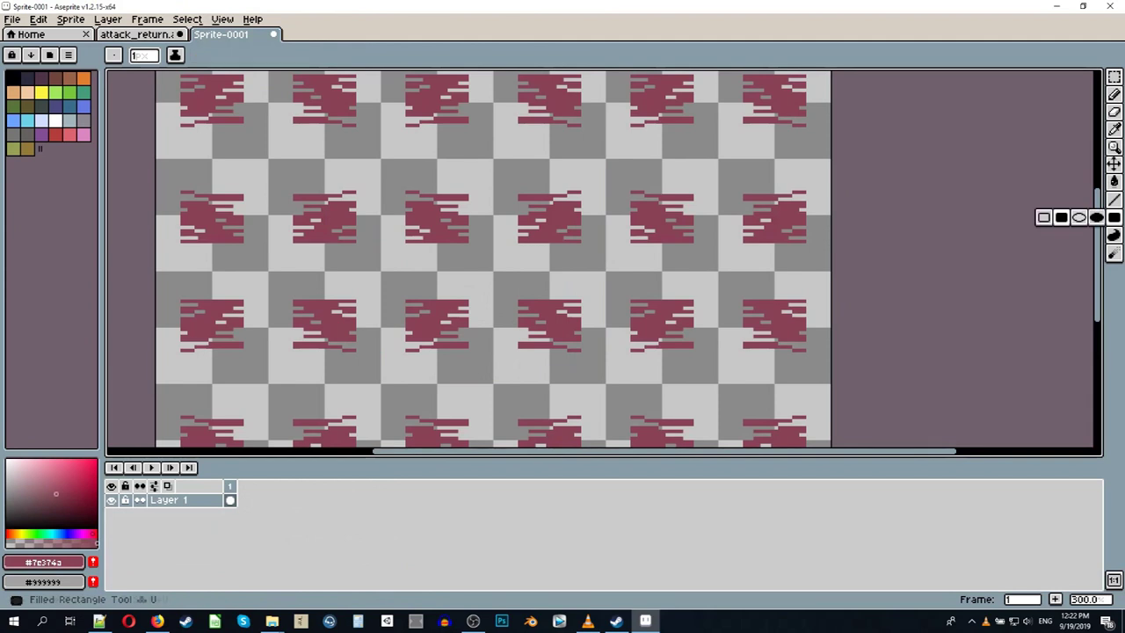
Step: Draw several small maroon blocks and a vertical maroon stroke on the tiled canvas
left_click_drag(375, 157, 398, 174)
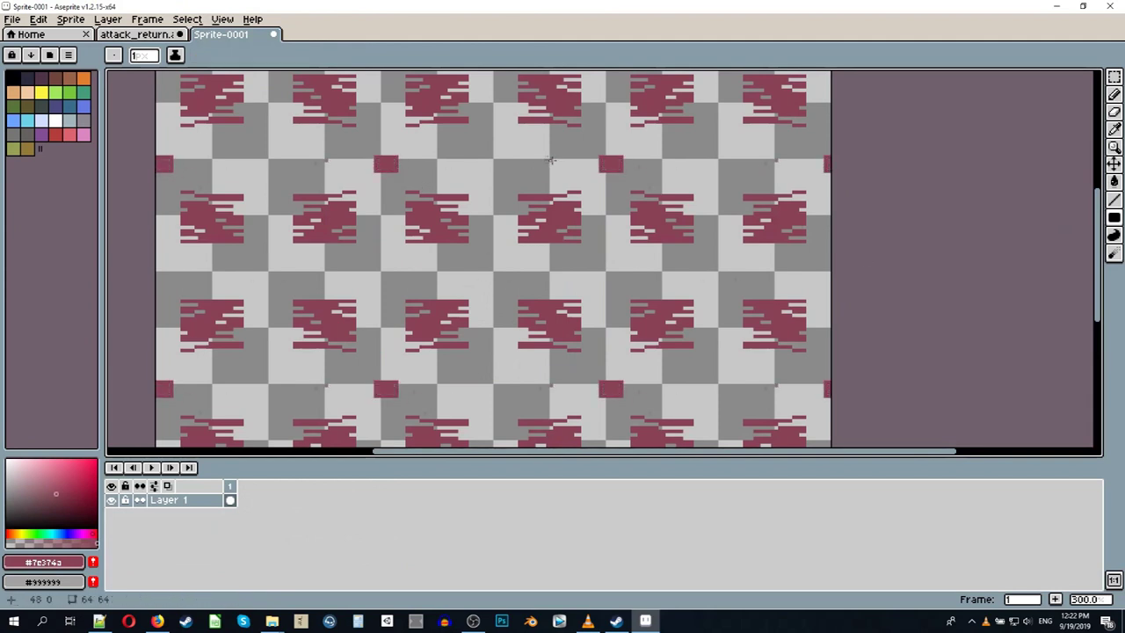
mouse_move(371, 262)
left_mouse_down()
mouse_move(381, 268)
mouse_move(380, 376)
left_mouse_up()
left_click_drag(476, 211, 501, 221)
mouse_move(428, 150)
left_mouse_down()
mouse_move(450, 167)
mouse_move(500, 167)
left_mouse_up()
mouse_move(508, 150)
left_mouse_down()
mouse_move(535, 167)
mouse_move(583, 168)
left_mouse_up()
left_click_drag(458, 151, 480, 174)
Step: Confirm tiled mode, then draw a maroon zigzag across the tile centre after undoing a trial stroke
left_click(222, 19)
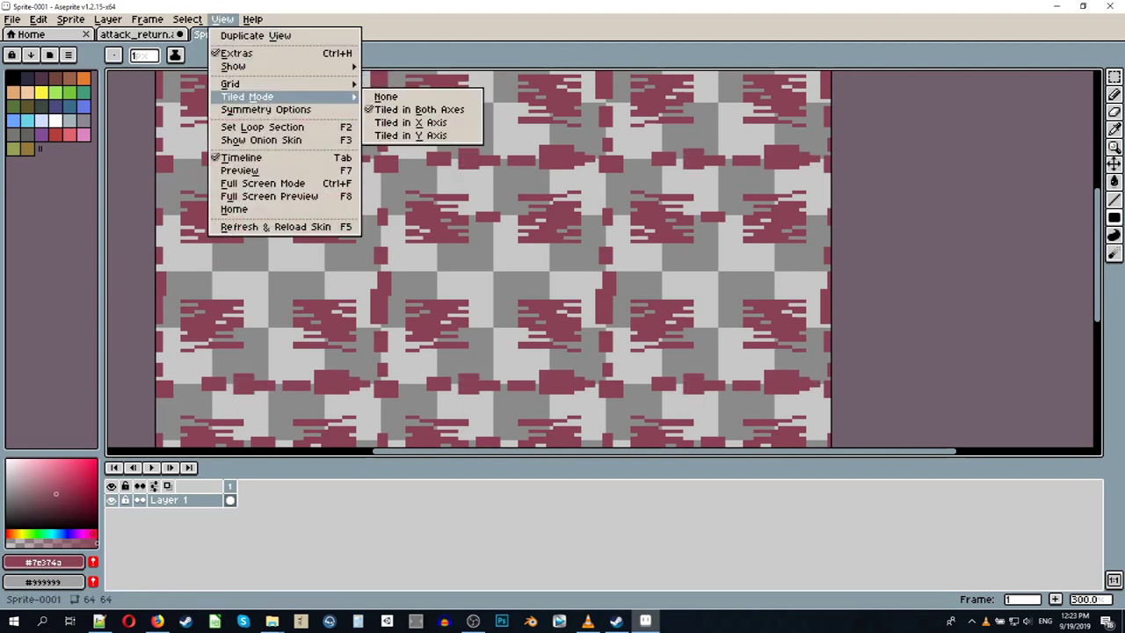
left_click_drag(339, 280, 400, 245)
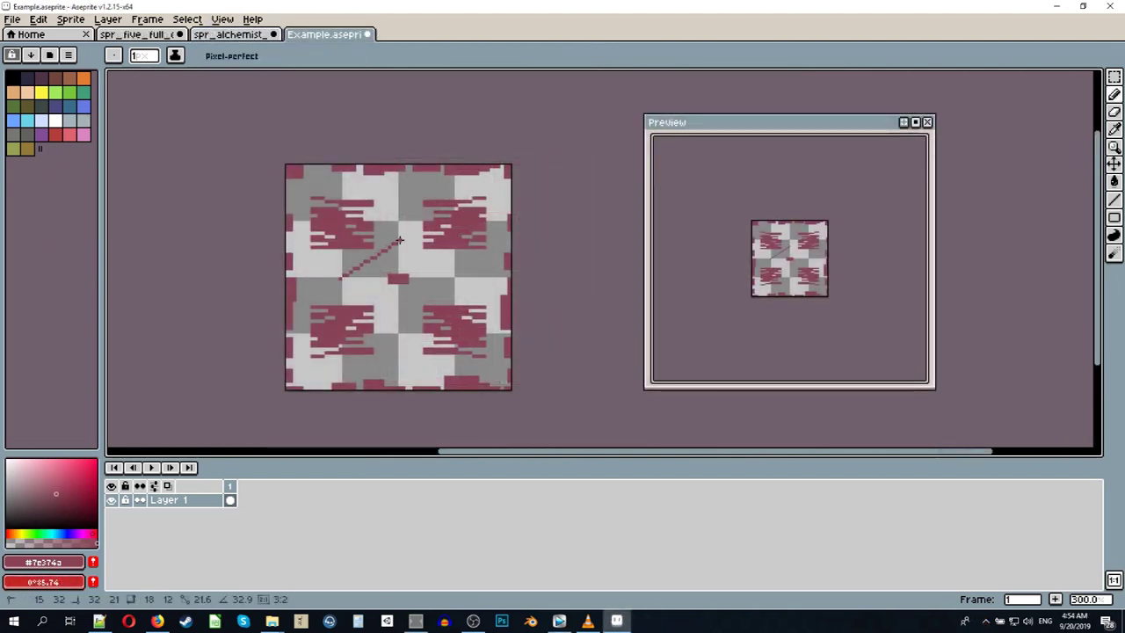
key("ctrl+z")
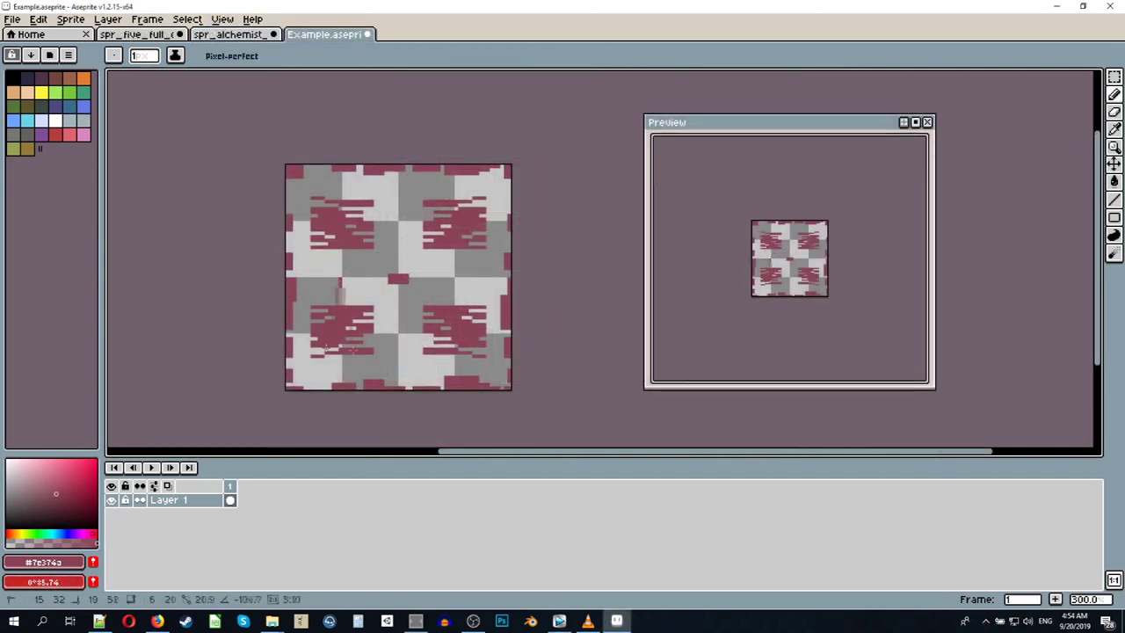
mouse_move(341, 277)
left_mouse_down()
mouse_move(413, 255)
mouse_move(387, 306)
left_mouse_up()
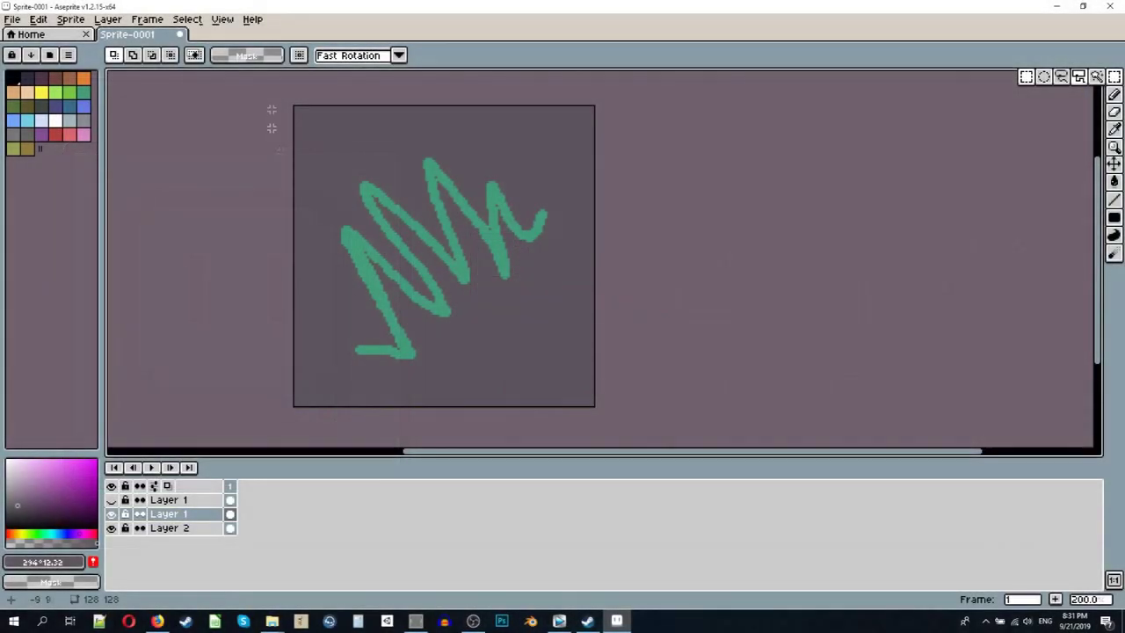
Step: Select the whole canvas, scale the green scribble smaller, then undo the scaling
left_click_drag(295, 116, 596, 408)
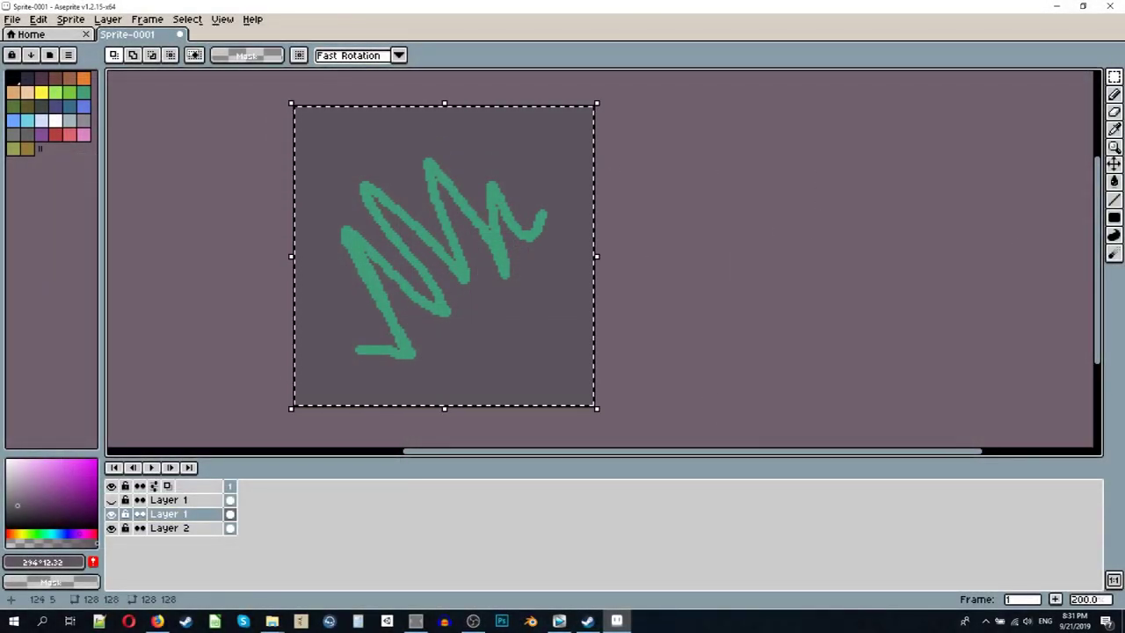
mouse_move(595, 106)
left_mouse_down()
mouse_move(552, 146)
mouse_move(569, 220)
mouse_move(625, 173)
mouse_move(539, 120)
mouse_move(530, 225)
mouse_move(547, 109)
mouse_move(545, 184)
left_mouse_up()
key("ctrl+z")
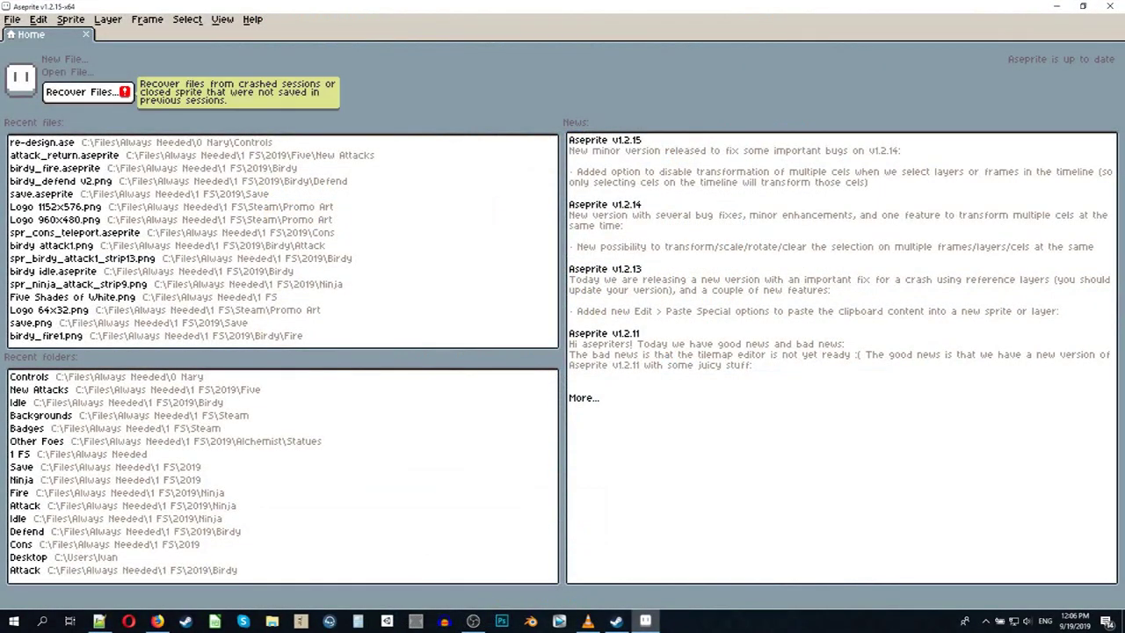
Step: Open Recover Files on the Home tab and reopen the attack_return session sprite
left_click(50, 24)
double_click(226, 224)
scroll(599, 258, "up", 3)
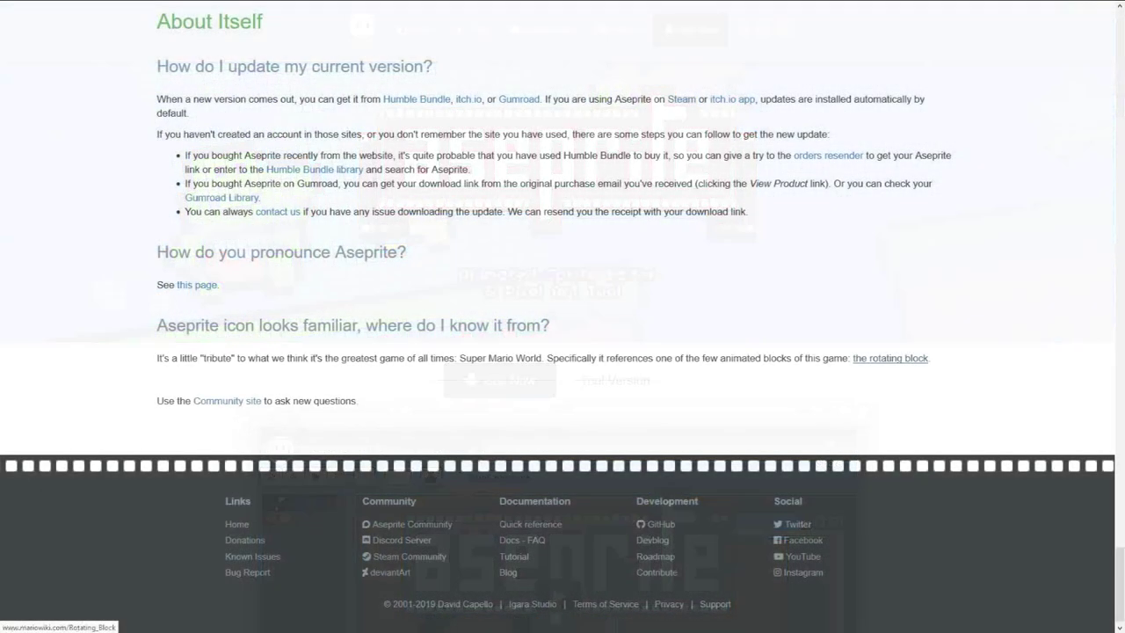
Step: Follow the FAQ's 'the rotating block' link to the Super Mario Wiki article
left_click(890, 358)
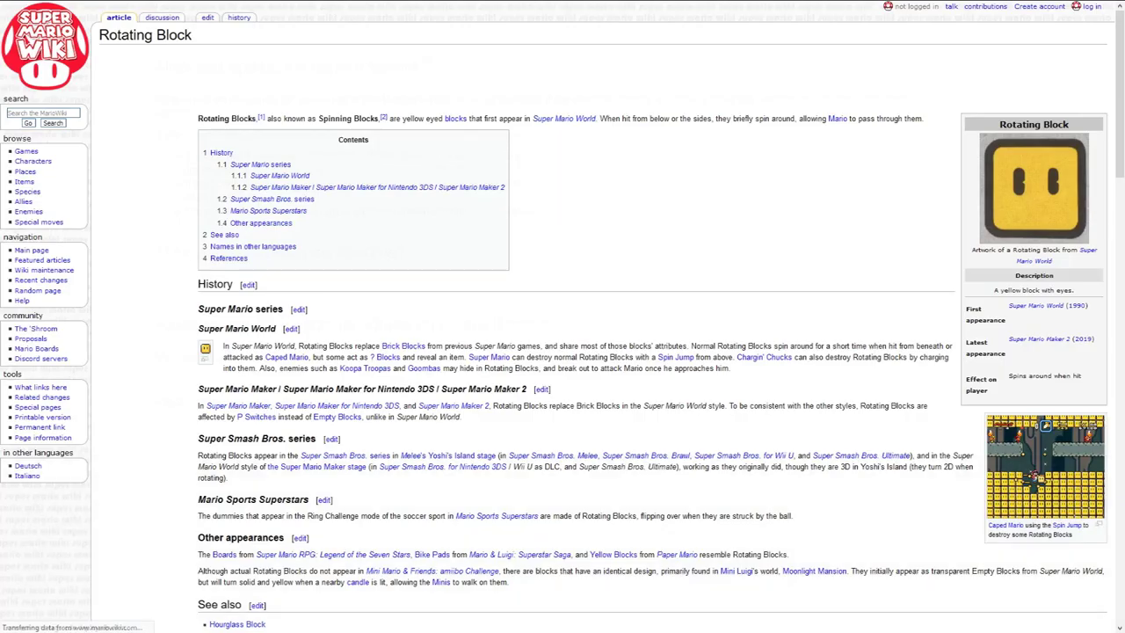